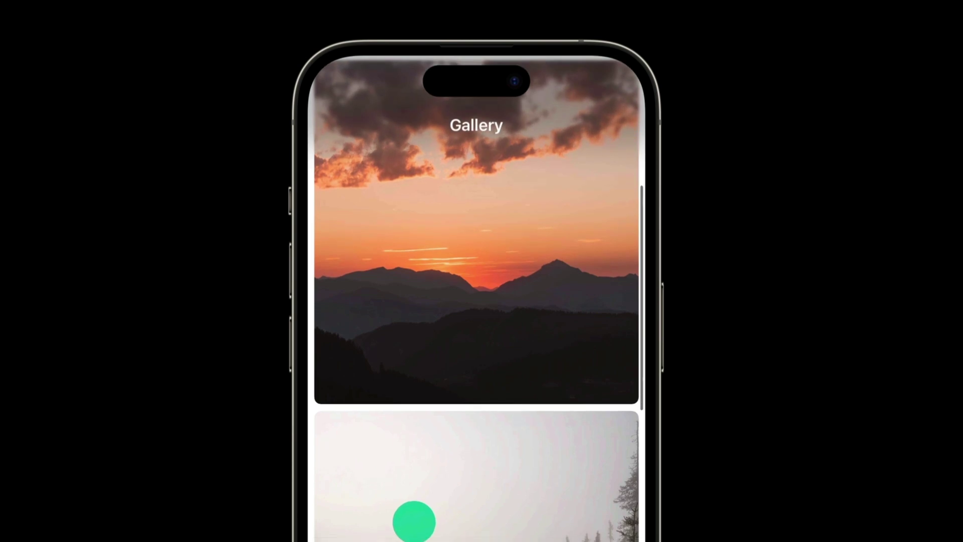
- Scroll through the Gallery page in the device preview to examine how the images behave beneath the title bar
left_click_drag(413, 497, 429, 432)
left_click_drag(457, 539, 453, 389)
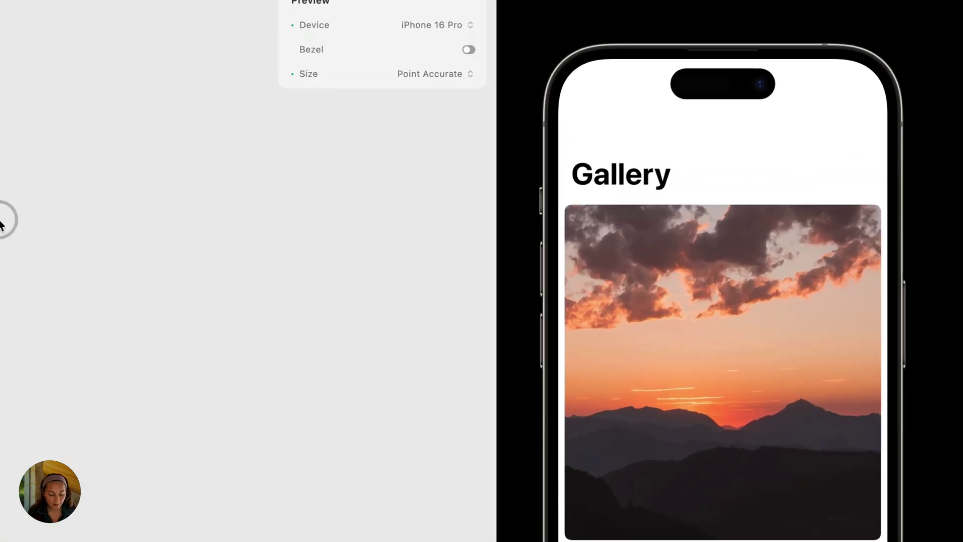
scroll(718, 351, "down", 5)
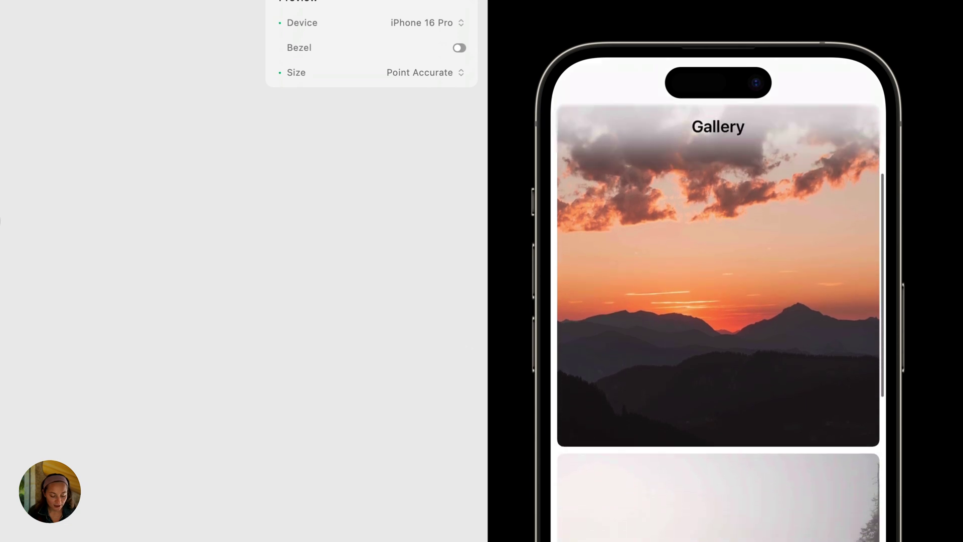
left_click_drag(656, 501, 671, 431)
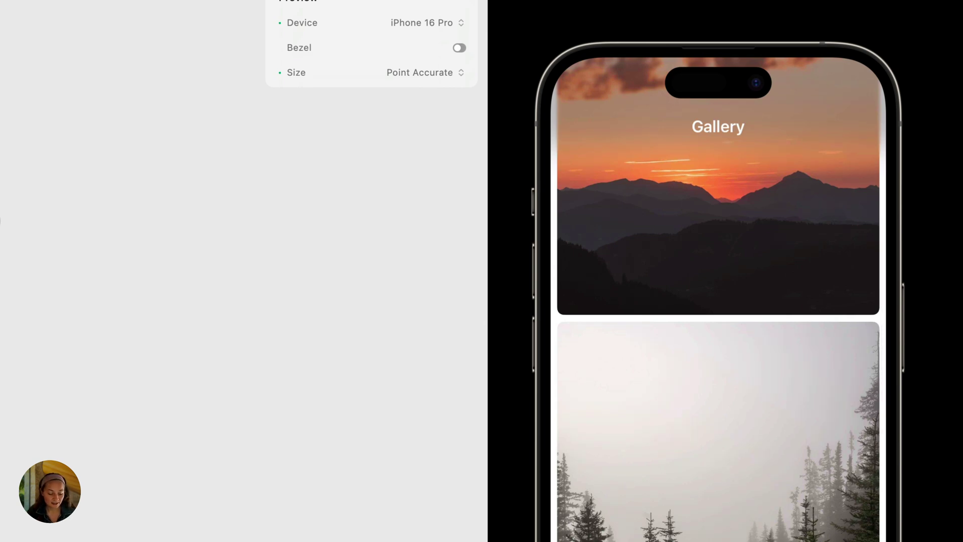
left_click_drag(703, 539, 697, 311)
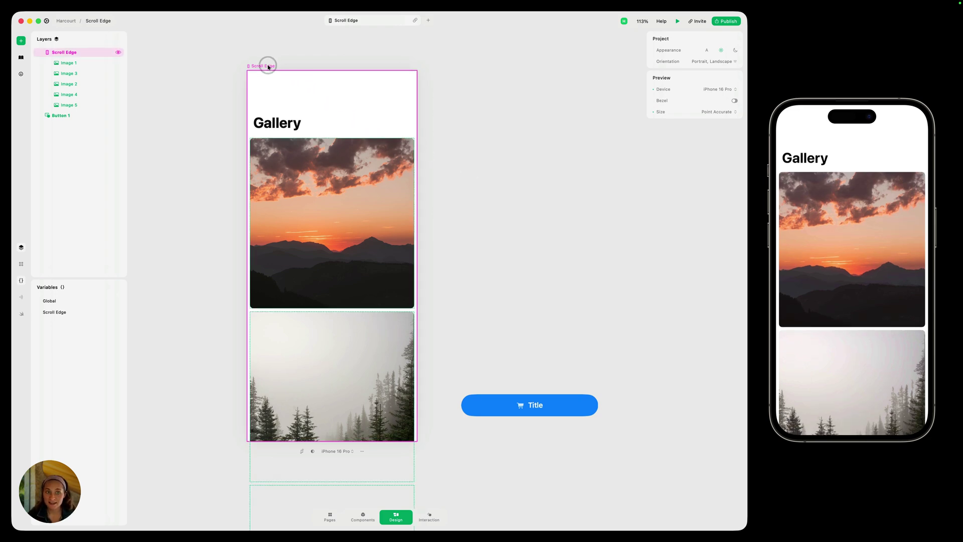
- Set the Scroll Edge page's Top scroll edge effect to Soft and scroll the device preview to test it
left_click(269, 67)
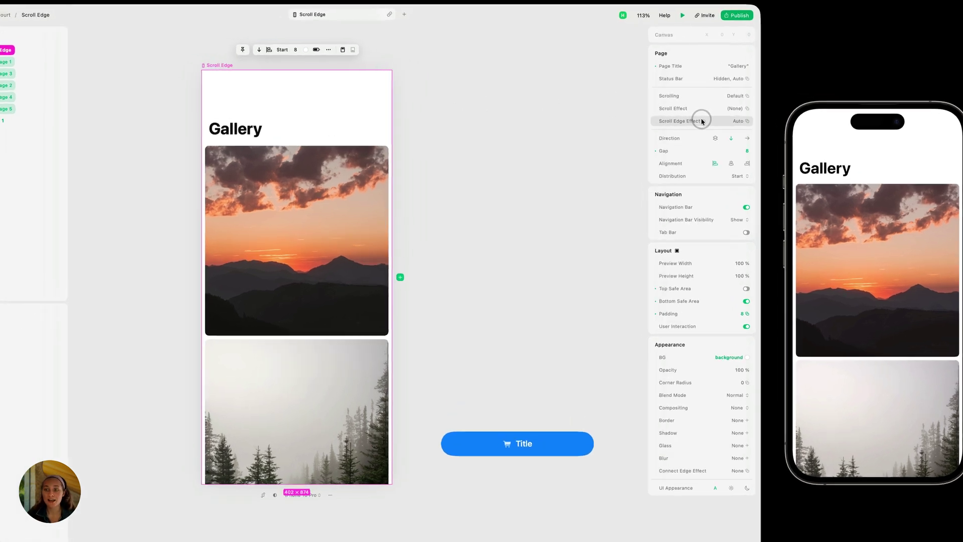
mouse_move(711, 114)
left_click(874, 182)
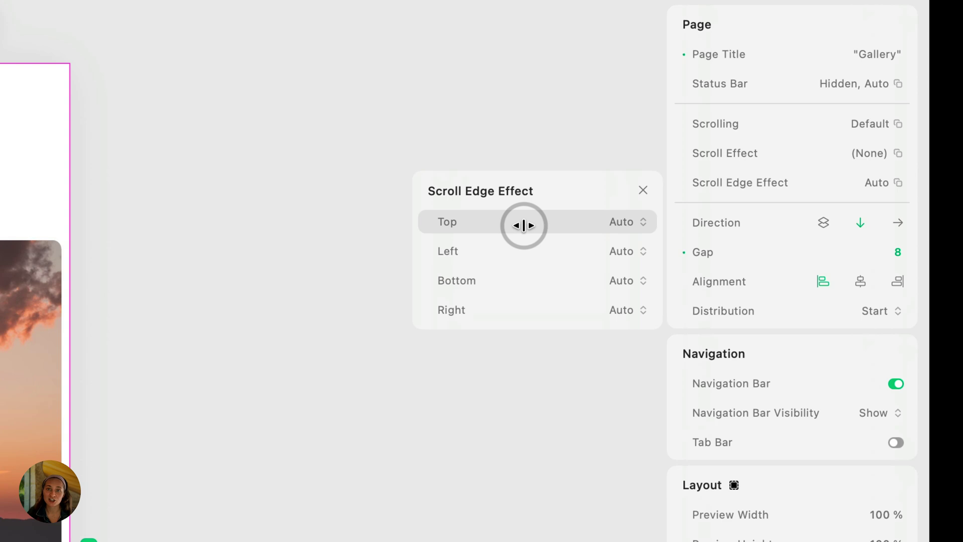
left_click_drag(523, 225, 548, 219)
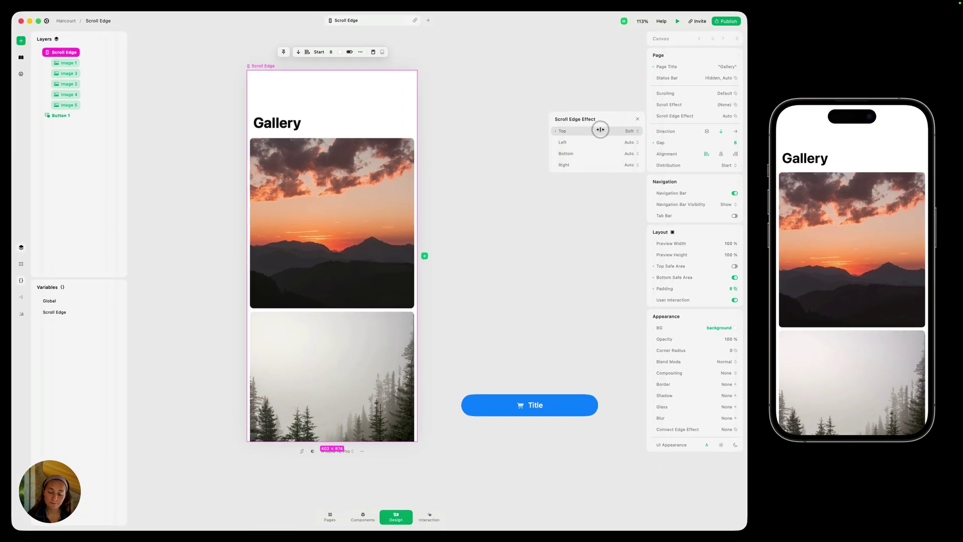
left_click_drag(892, 401, 897, 285)
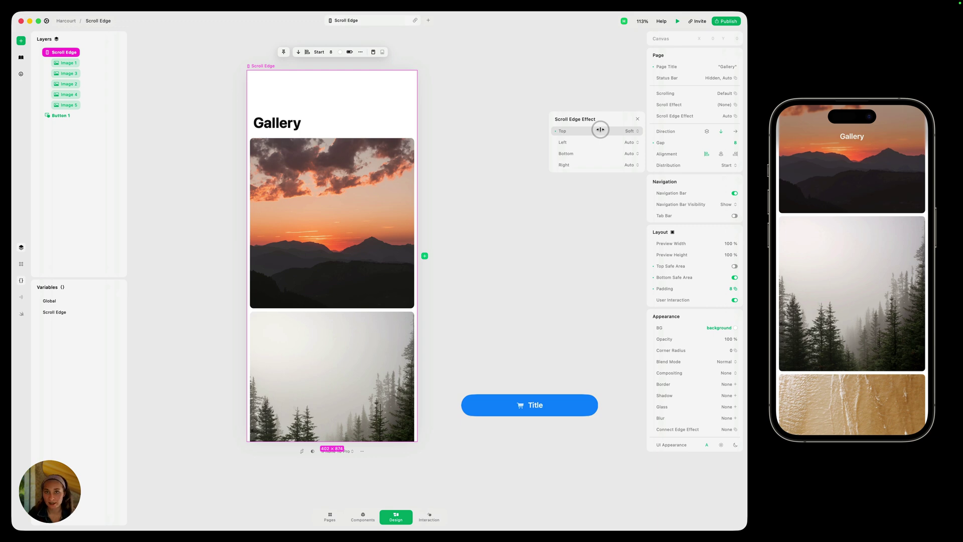
- Change the Top scroll edge effect to Hard and scroll the gallery in the device preview to compare
left_click_drag(600, 129, 598, 129)
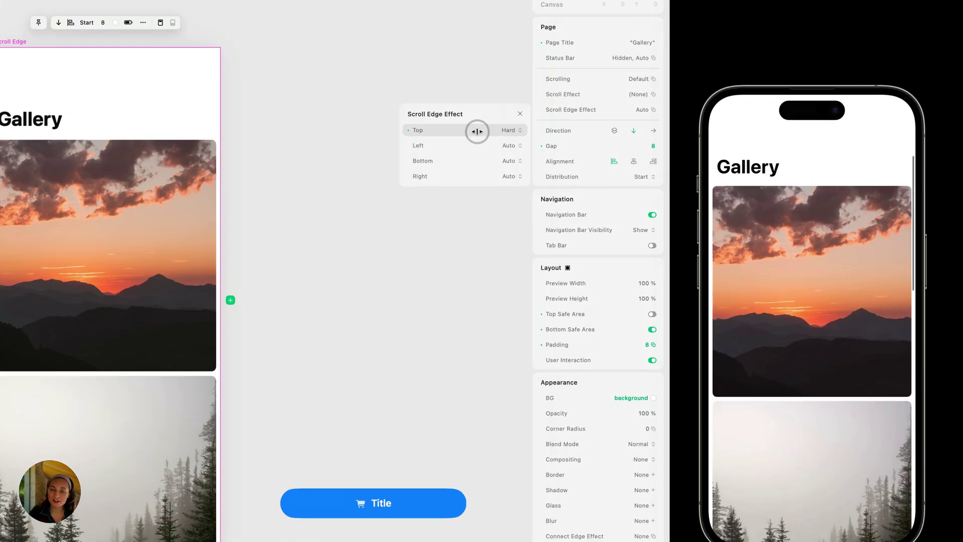
left_click_drag(839, 403, 849, 352)
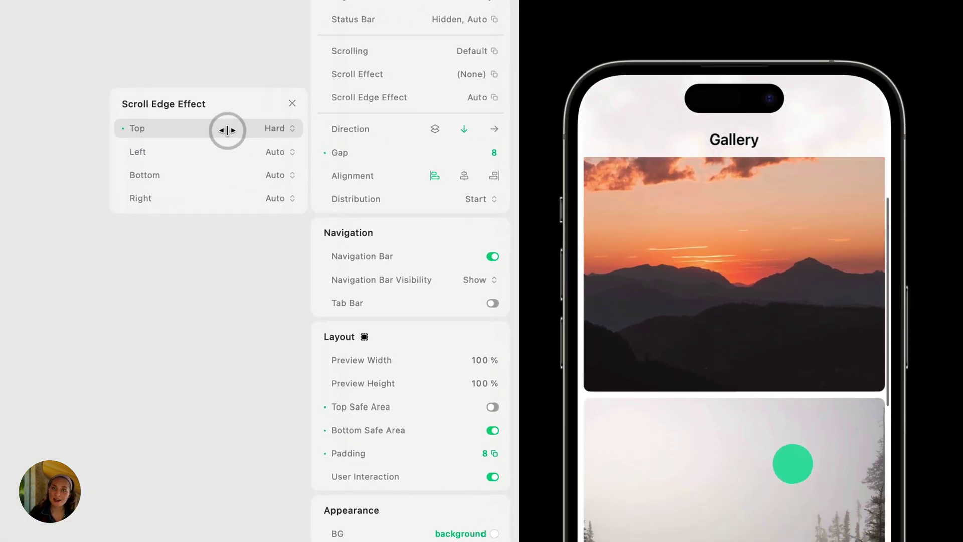
left_click_drag(792, 463, 805, 420)
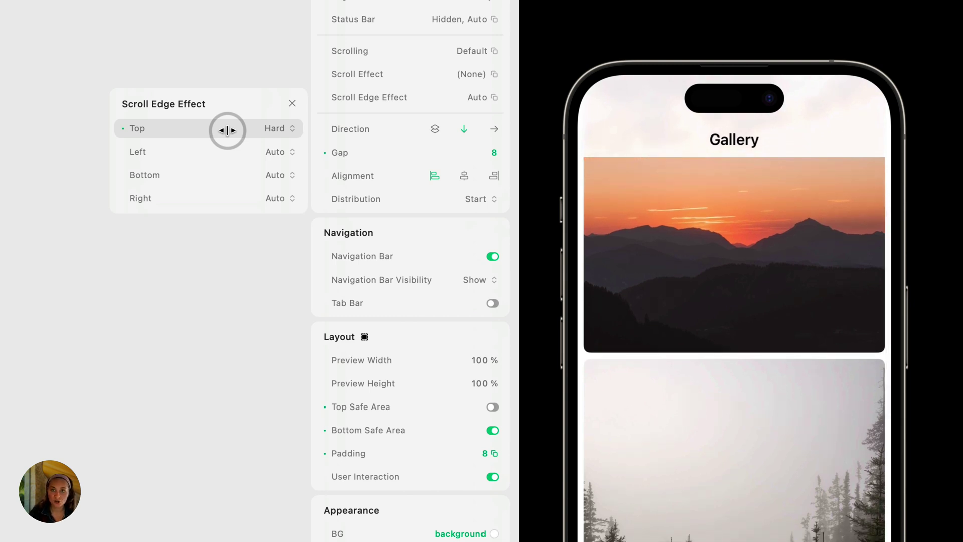
- Set the page's Top scroll edge effect to Hidden and close the effect settings
left_click(227, 130)
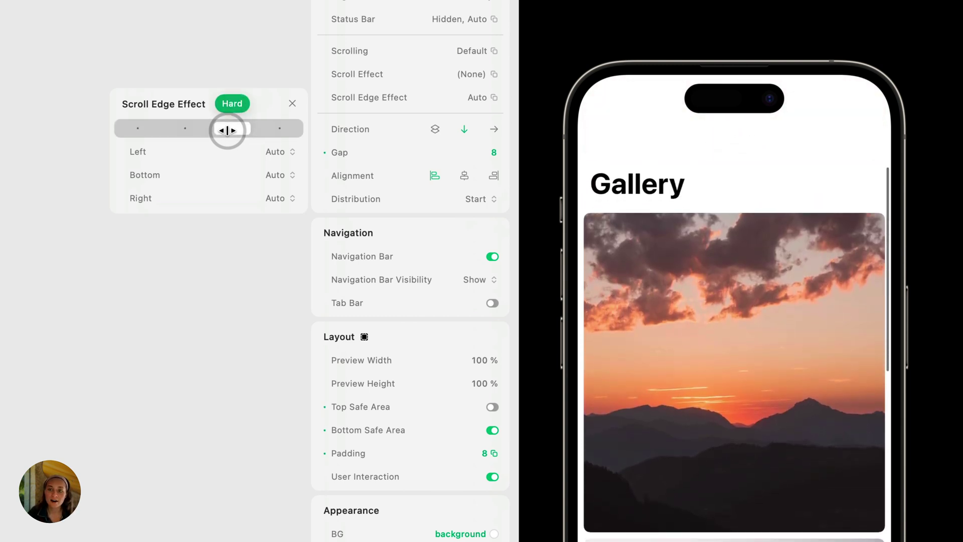
left_click_drag(227, 130, 283, 133)
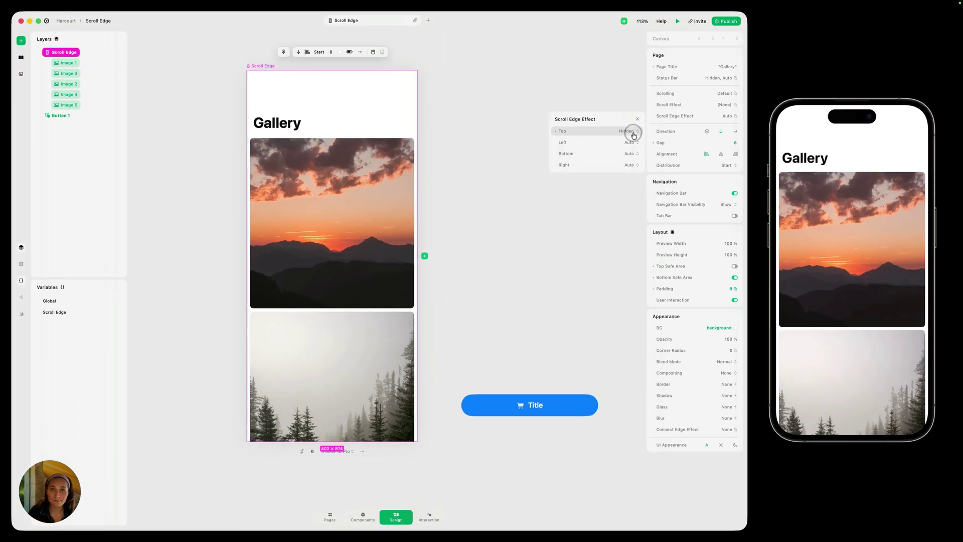
left_click(638, 120)
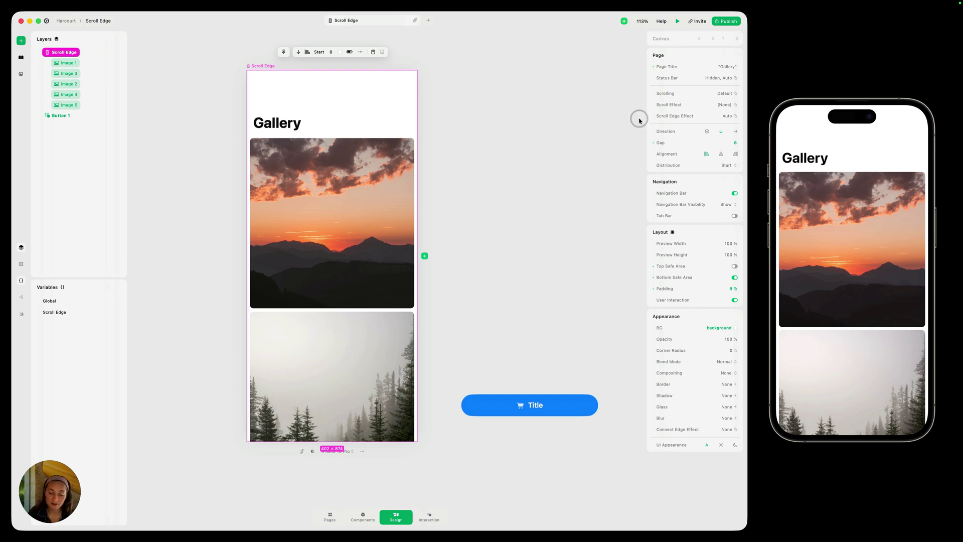
- Move the blue Title button from the canvas into the Scroll Edge page, over the bottom of the gallery
left_click(569, 410)
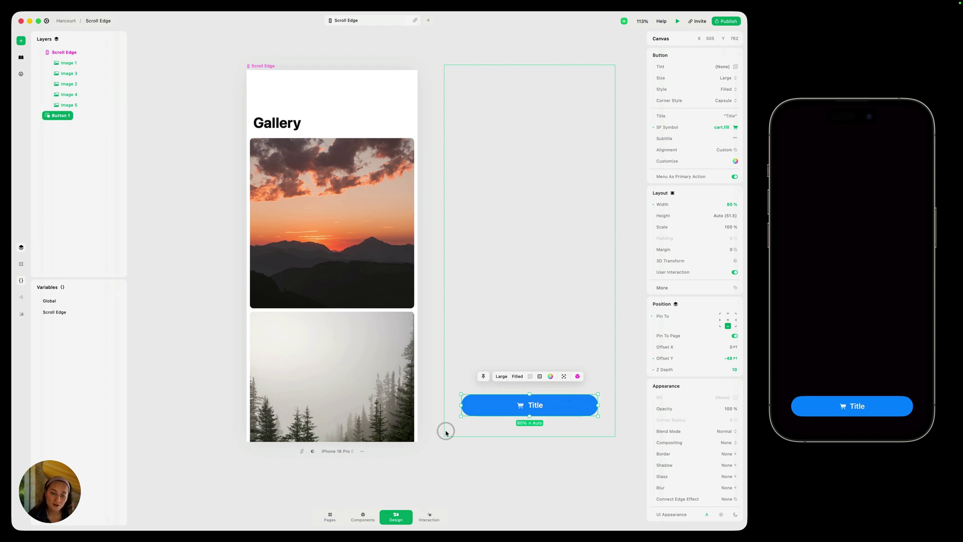
scroll(444, 430, "down", 10)
left_click_drag(485, 403, 376, 429)
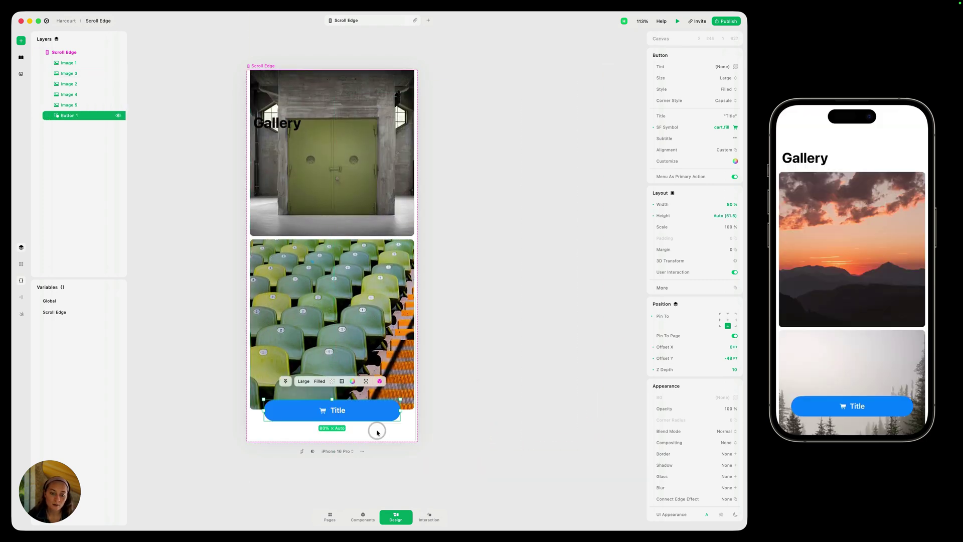
scroll(388, 282, "up", 10)
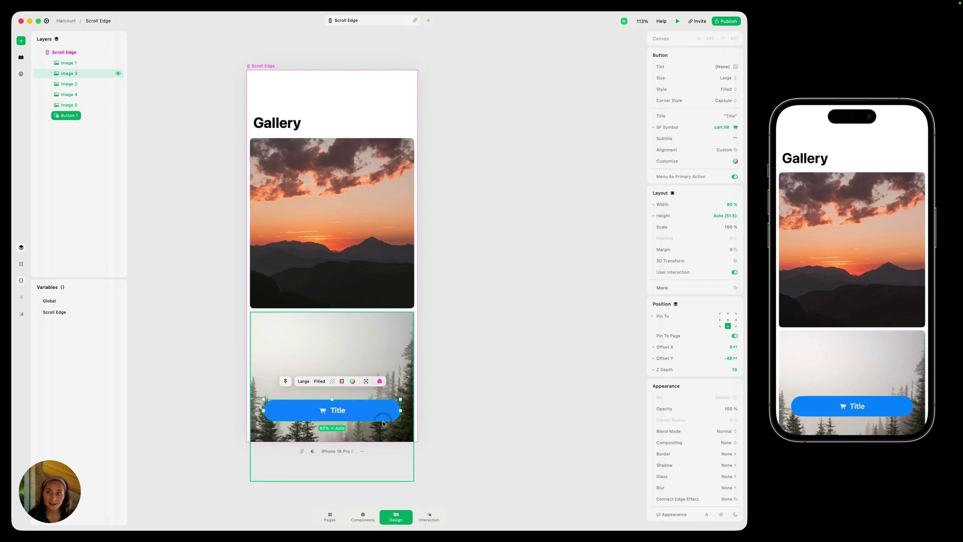
- Review the Scroll Edge page's Bottom option in its scroll edge effect settings
left_click(268, 68)
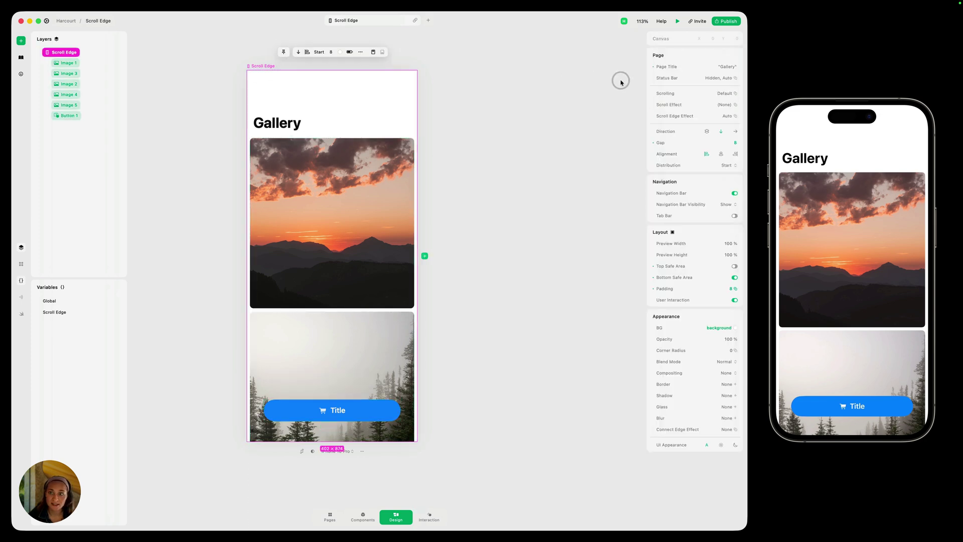
left_click(728, 116)
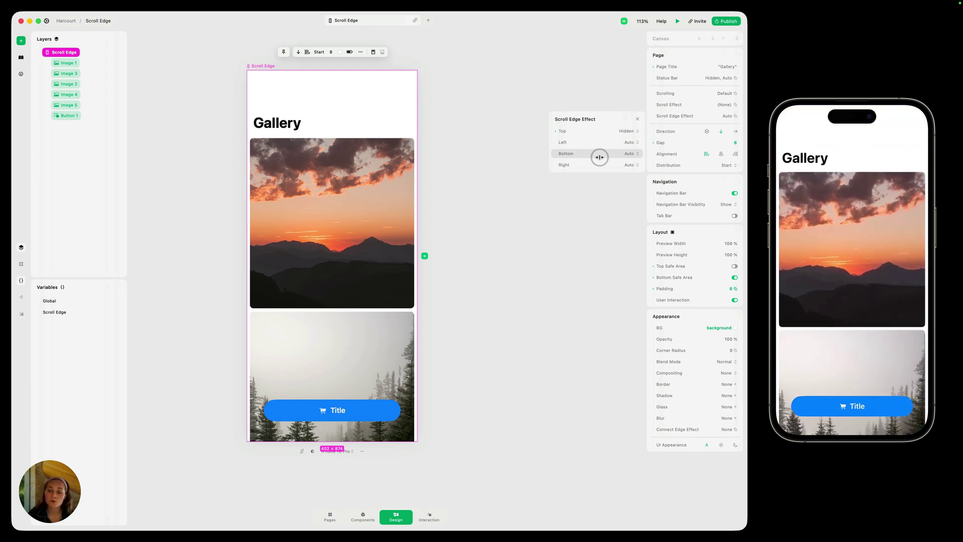
left_click(597, 193)
- Connect the Title button's edge effect to the Scroll Edge page as its scroll view
left_click(387, 410)
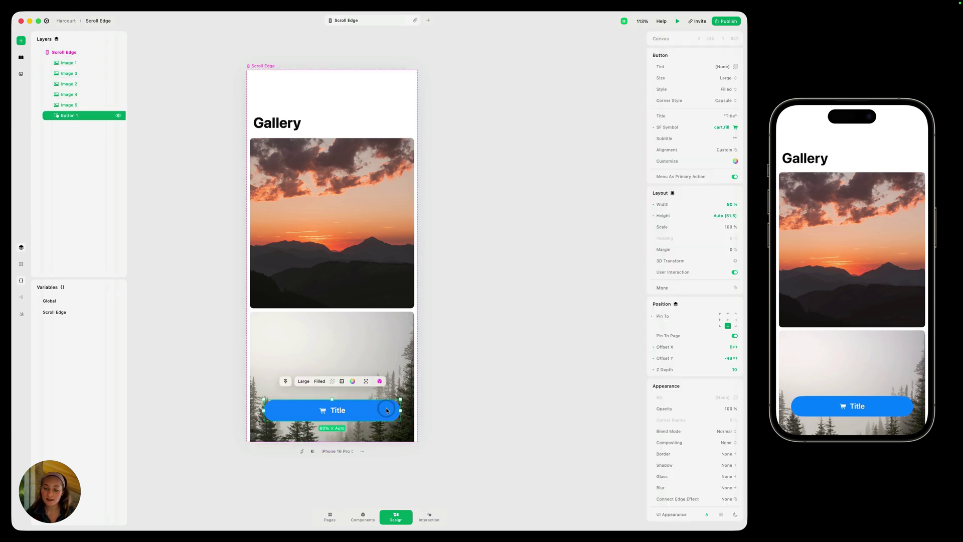
scroll(691, 451, "down", 3)
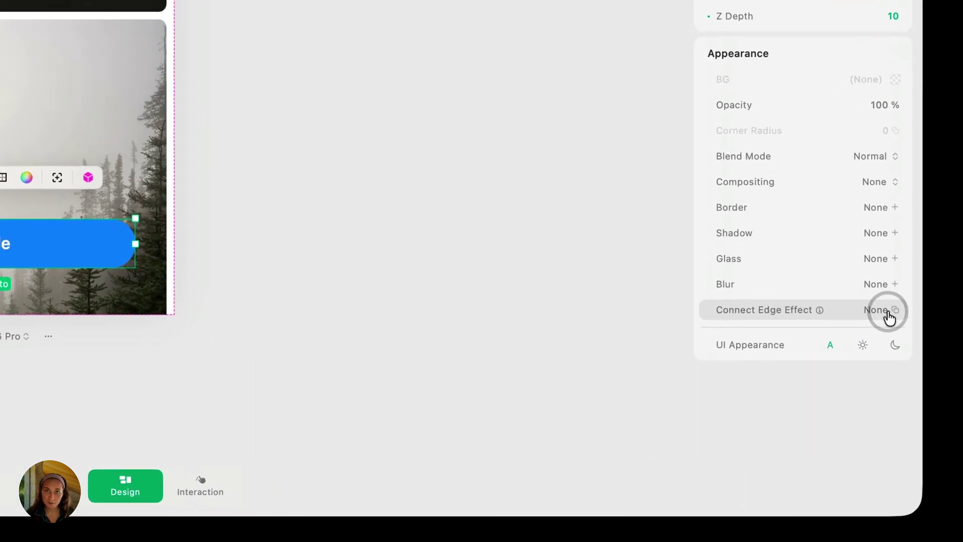
left_click(889, 312)
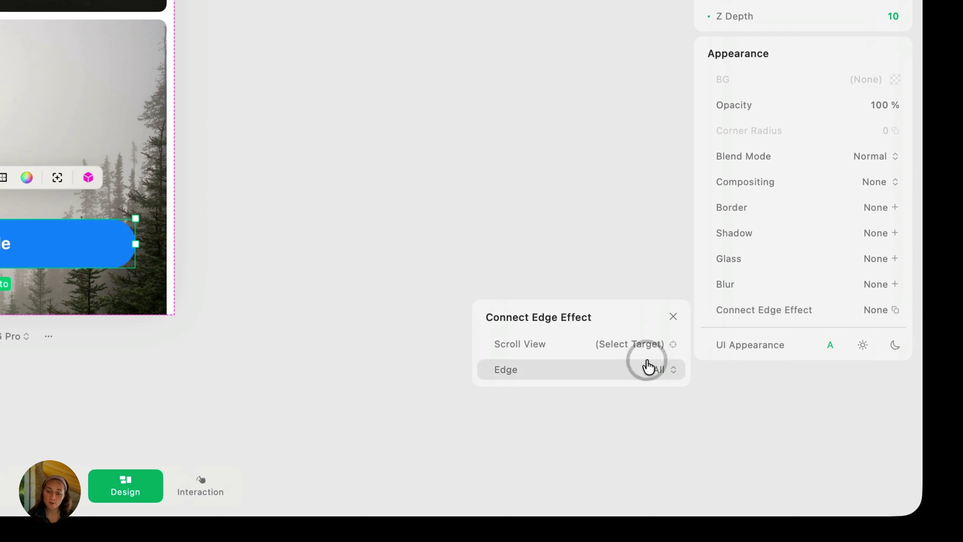
left_click(642, 345)
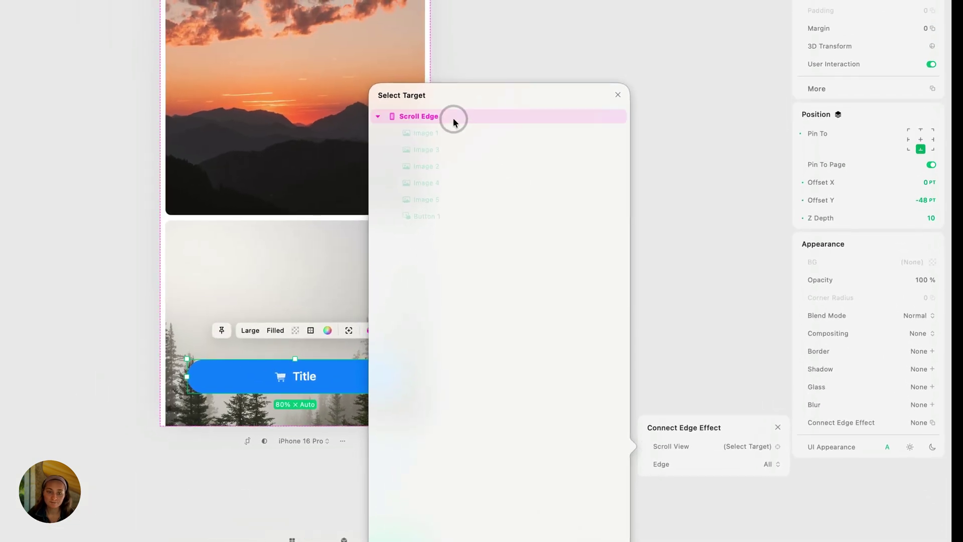
left_click(453, 118)
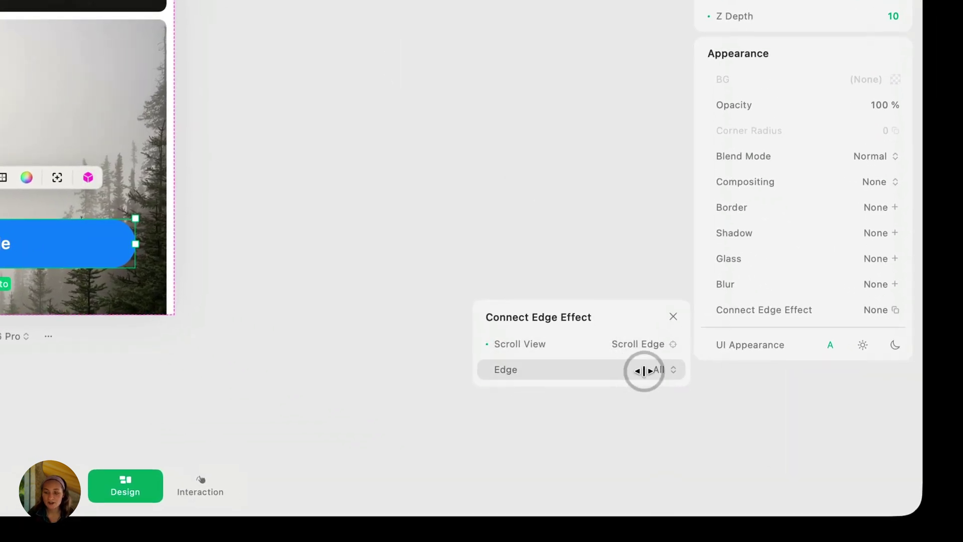
- Set the button's connected edge to Bottom and scroll the device preview to test the effect behind the button
left_click(647, 370)
left_click(647, 369)
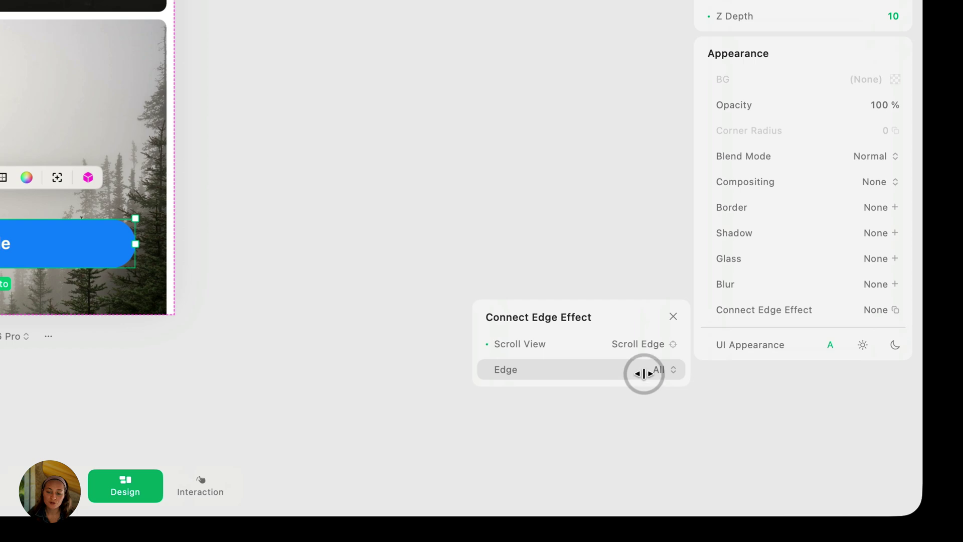
left_click(667, 374)
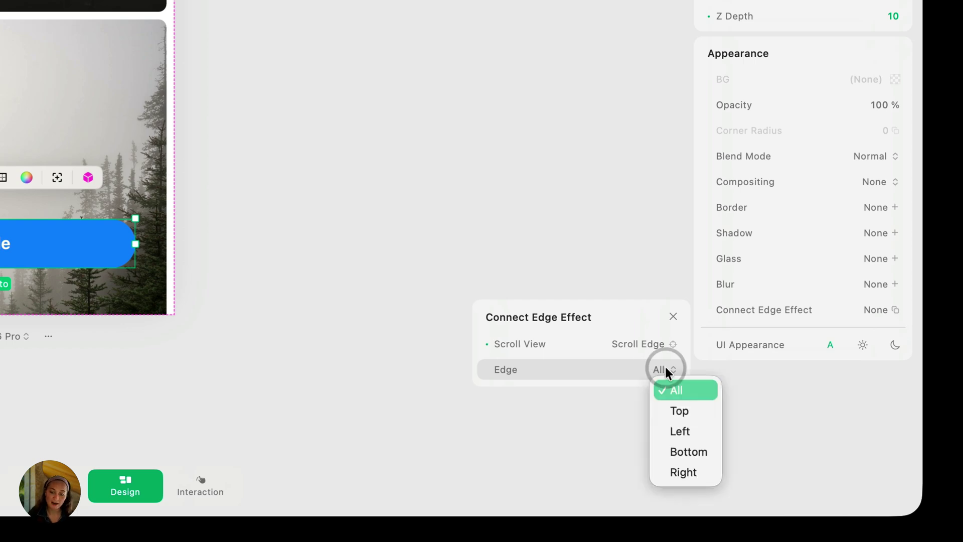
left_click(687, 452)
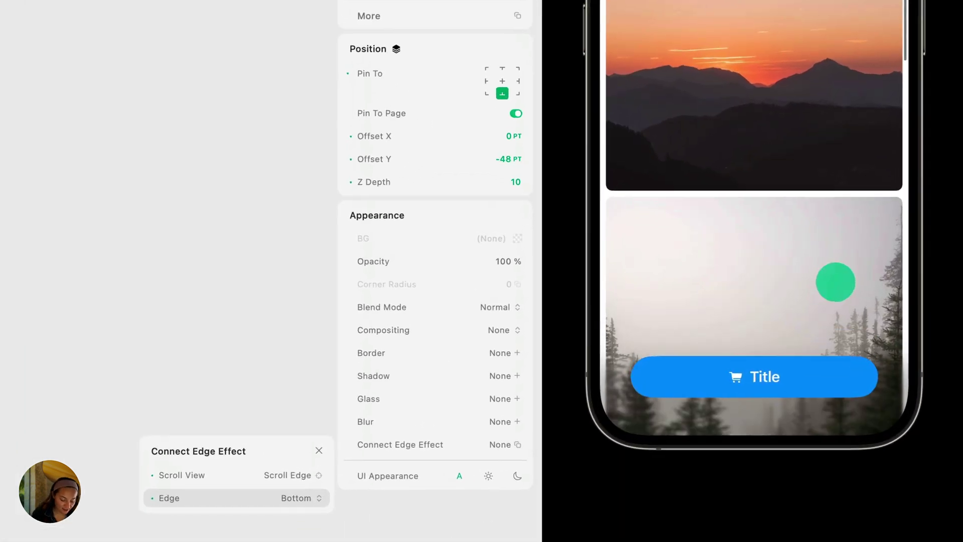
scroll(902, 300, "down", 5)
left_click_drag(855, 159, 871, 39)
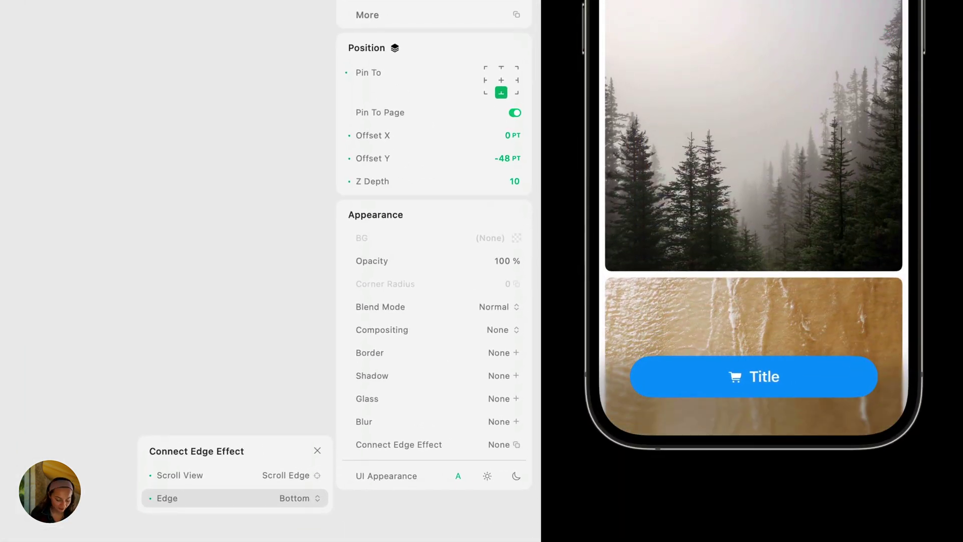
left_click_drag(877, 311, 864, 209)
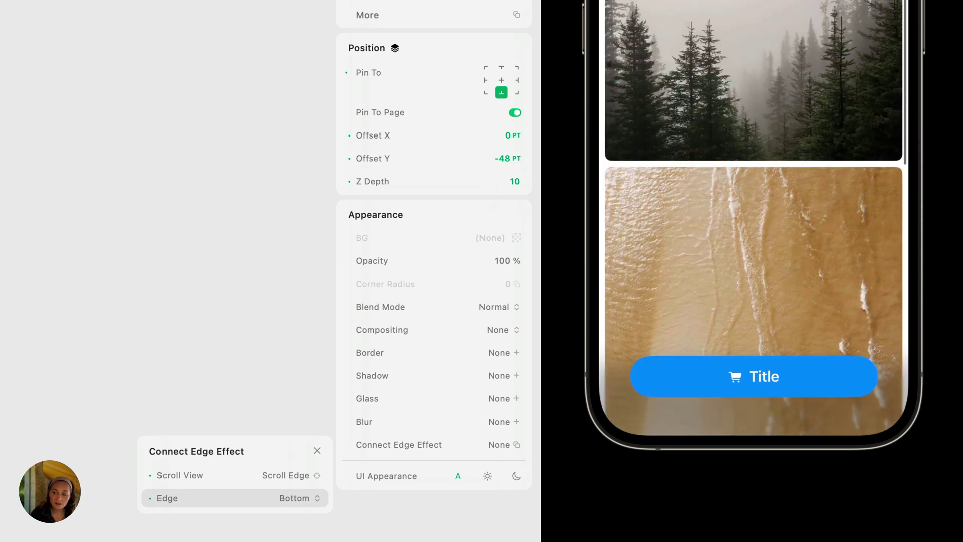